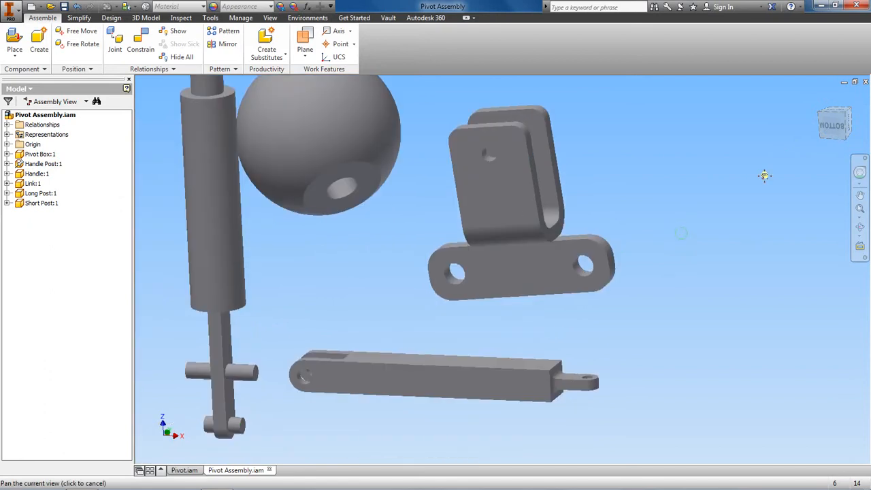
# Add an Insert constraint with the Aligned solution between the short post's end edge and the round hole at the link's forked end.
pyautogui.scroll(-2, 752, 193)
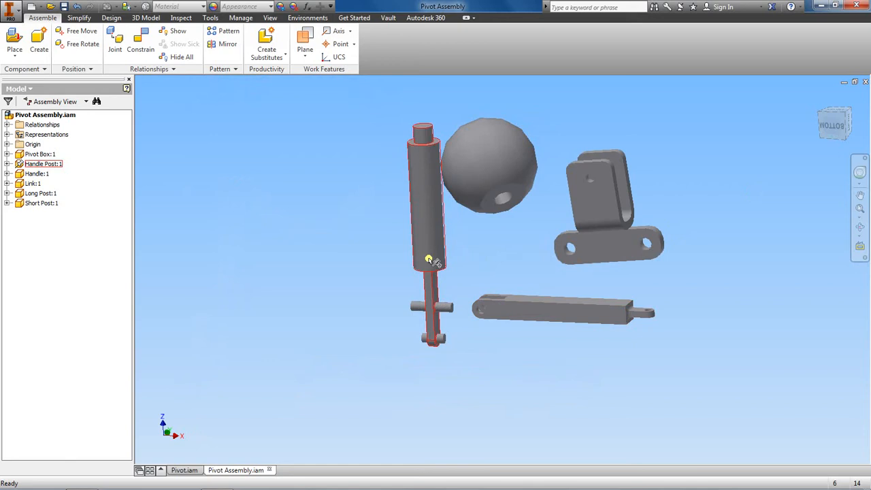
pyautogui.scroll(-3, 480, 306)
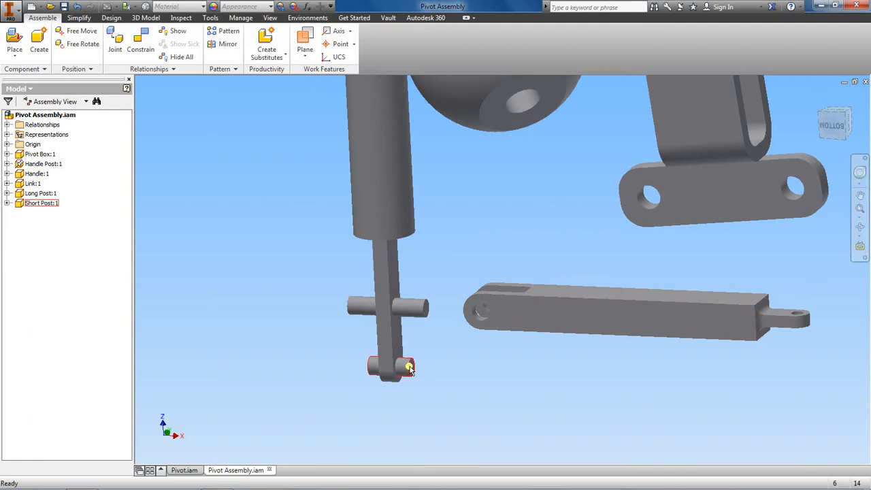
pyautogui.scroll(3, 466, 311)
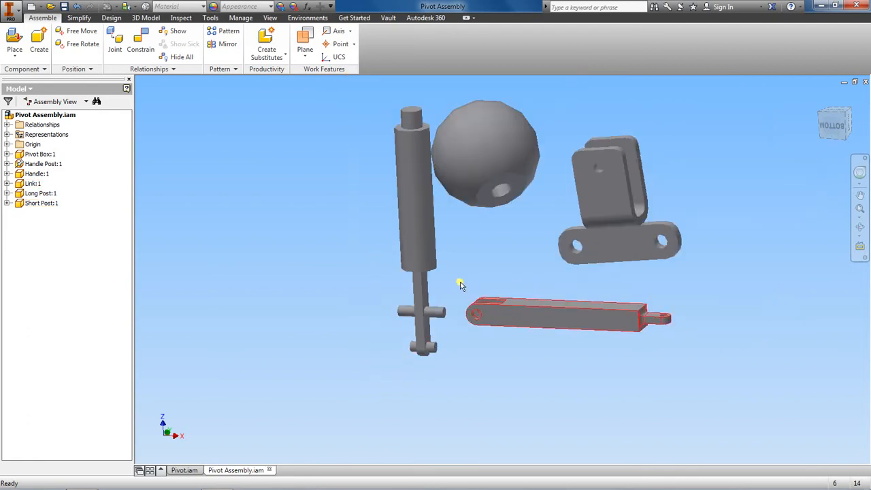
pyautogui.click(145, 44)
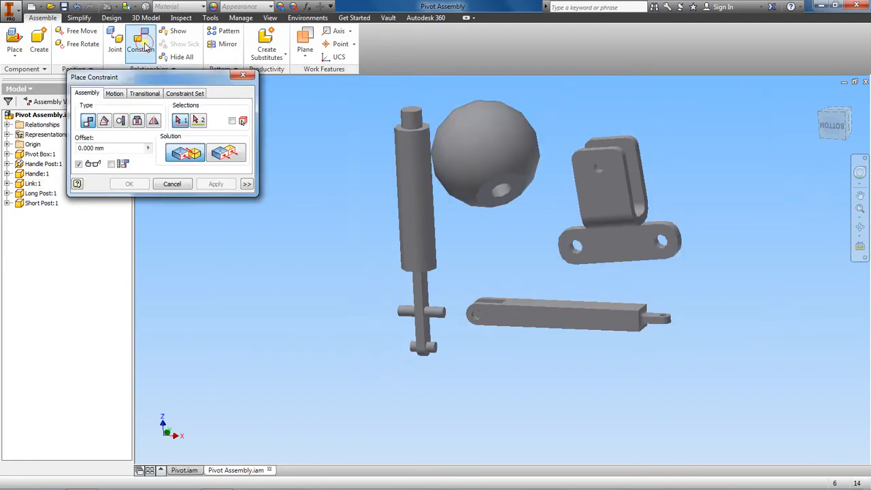
pyautogui.click(137, 120)
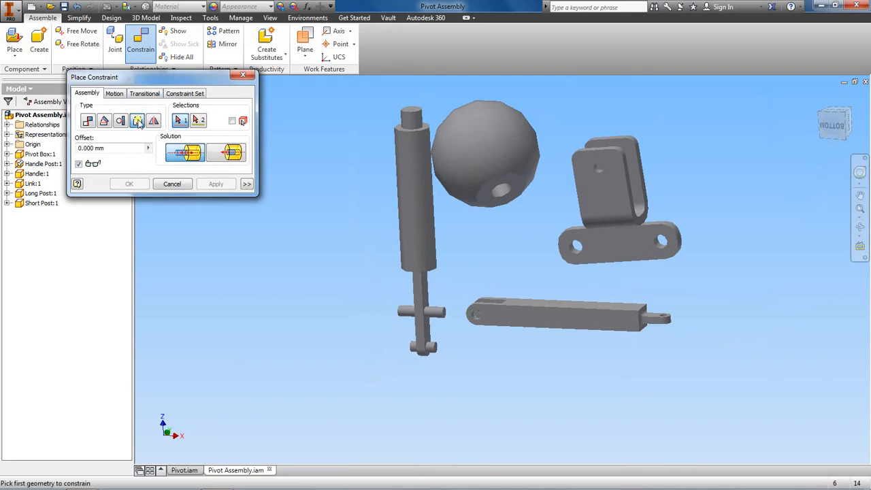
pyautogui.click(229, 153)
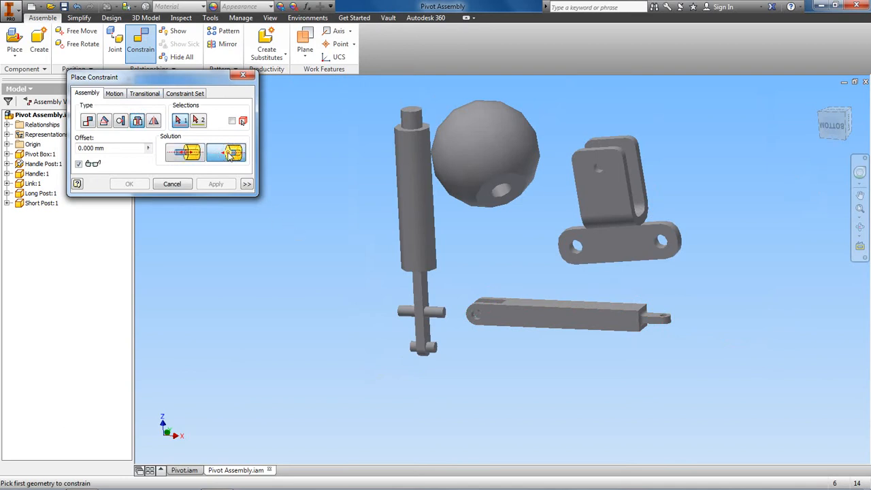
pyautogui.scroll(4, 427, 321)
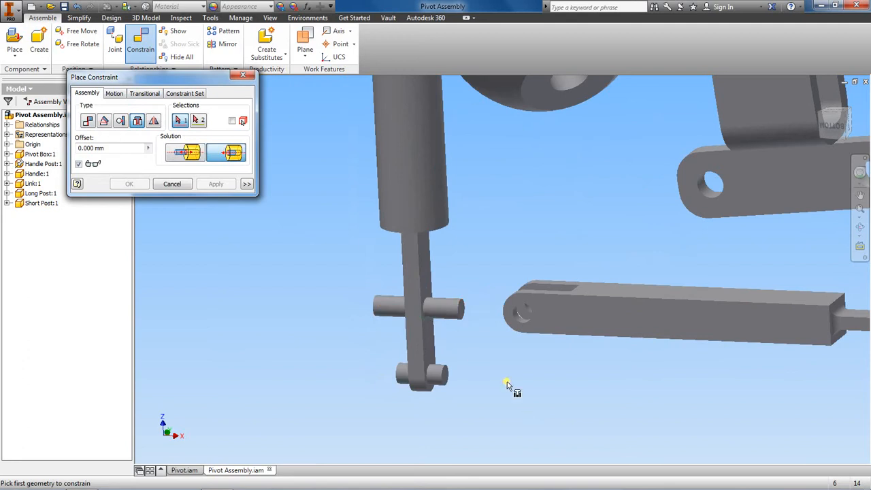
pyautogui.click(446, 375)
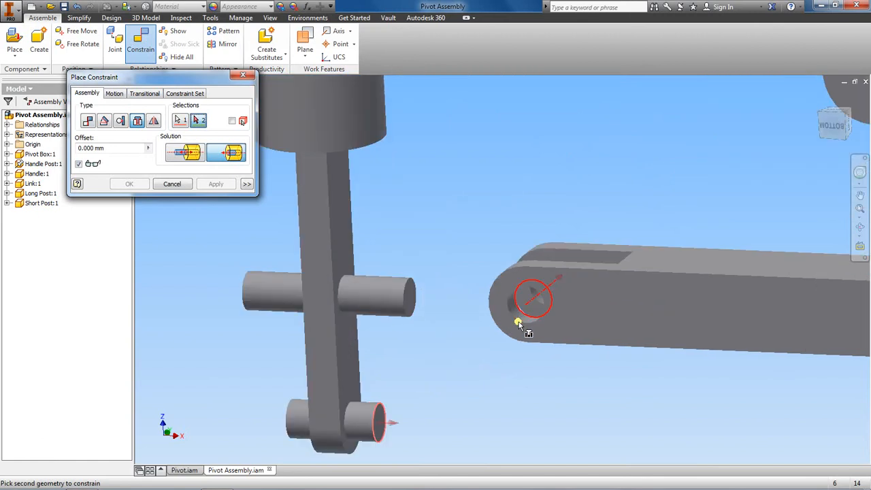
pyautogui.scroll(4, 518, 323)
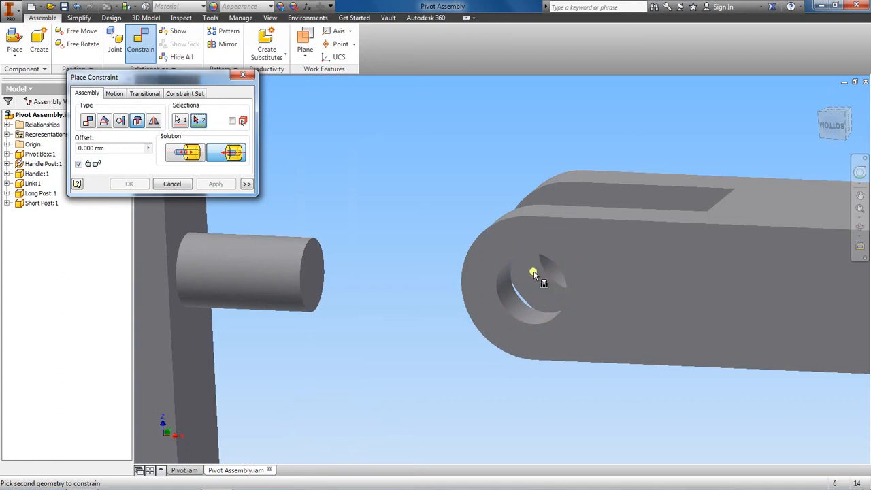
pyautogui.click(498, 272)
pyautogui.scroll(-3, 488, 286)
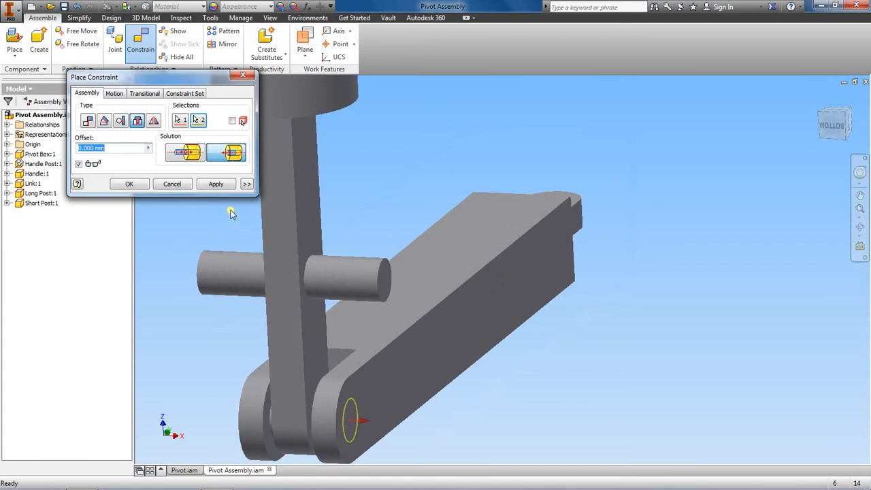
pyautogui.click(221, 184)
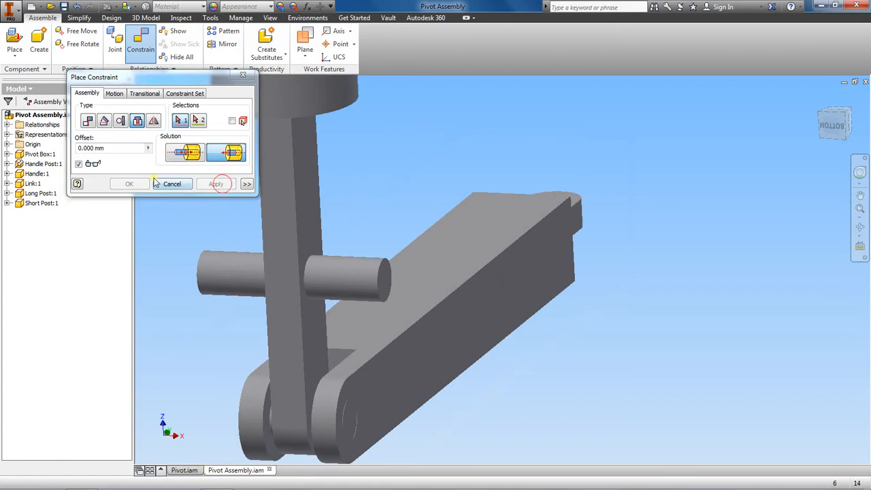
pyautogui.click(246, 75)
# Move the ball handle away from the handle post and swing the link about the short post to check its motion.
pyautogui.scroll(-5, 508, 246)
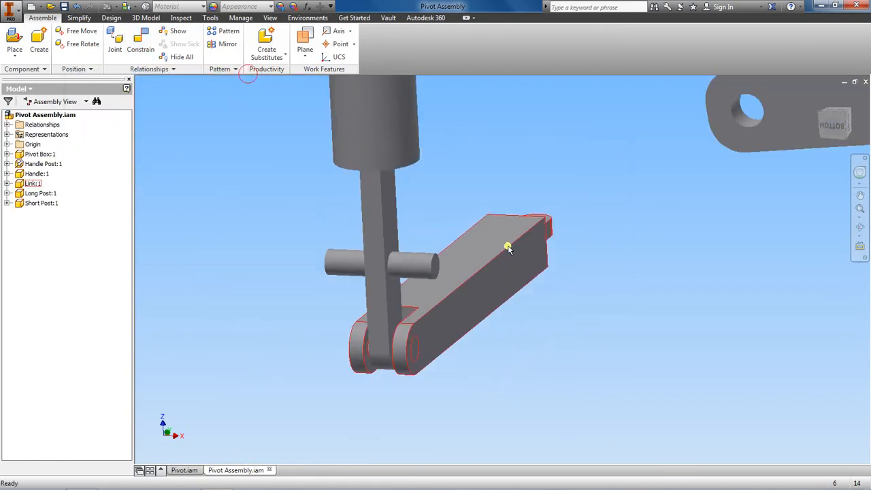
pyautogui.moveTo(509, 246); pyautogui.dragTo(464, 338, button='middle')
pyautogui.scroll(-4, 502, 268)
pyautogui.scroll(3, 502, 268)
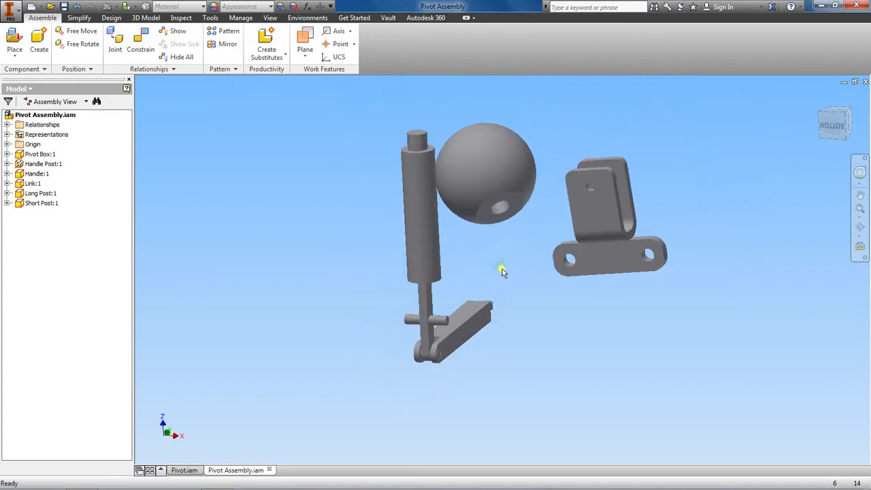
pyautogui.moveTo(495, 190); pyautogui.dragTo(532, 155)
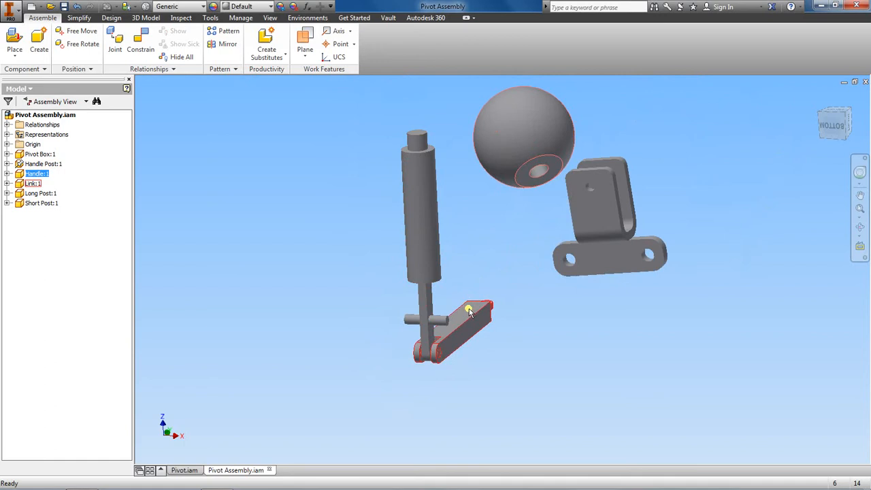
pyautogui.moveTo(468, 311)
pyautogui.mouseDown()
pyautogui.moveTo(468, 383)
pyautogui.moveTo(468, 308)
pyautogui.moveTo(464, 382)
pyautogui.moveTo(466, 325)
pyautogui.mouseUp()
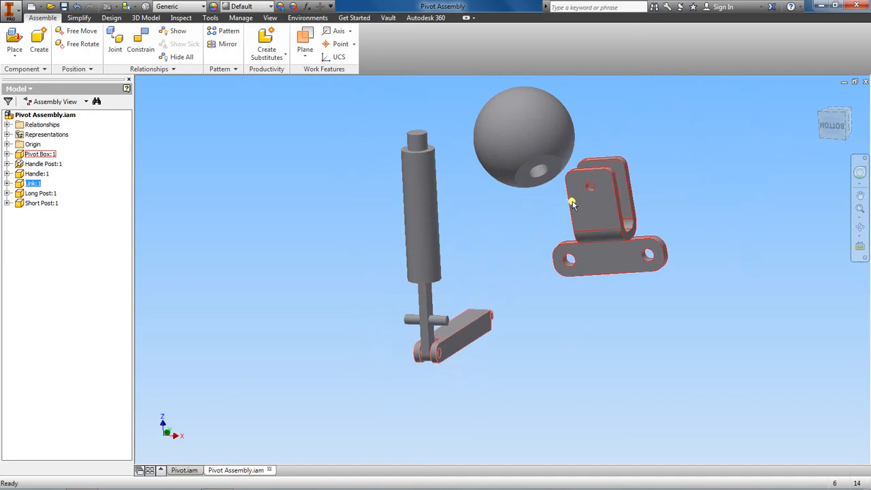
# Add an Insert constraint with the Aligned solution between the long post's end edge and the upper hole of the pivot box.
pyautogui.click(140, 40)
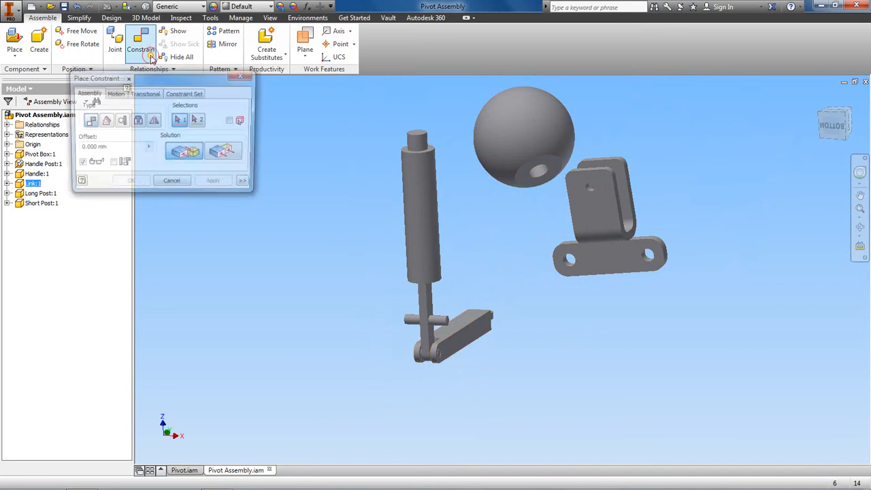
pyautogui.click(139, 121)
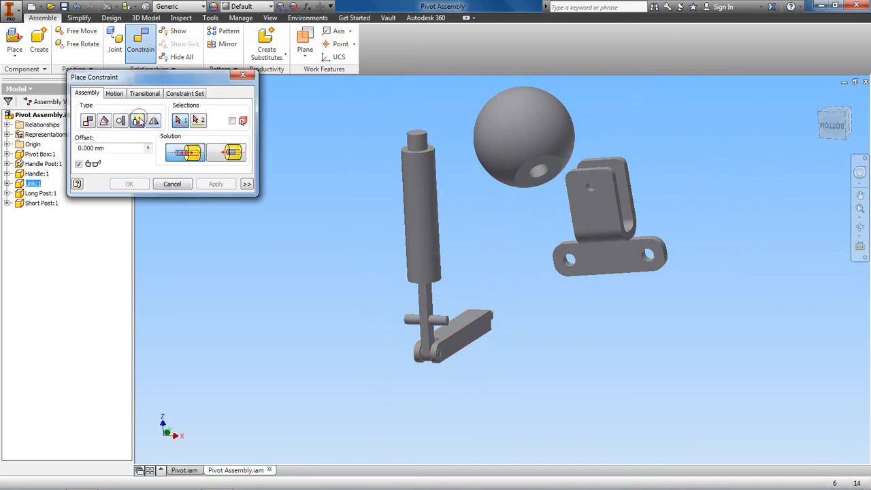
pyautogui.click(233, 153)
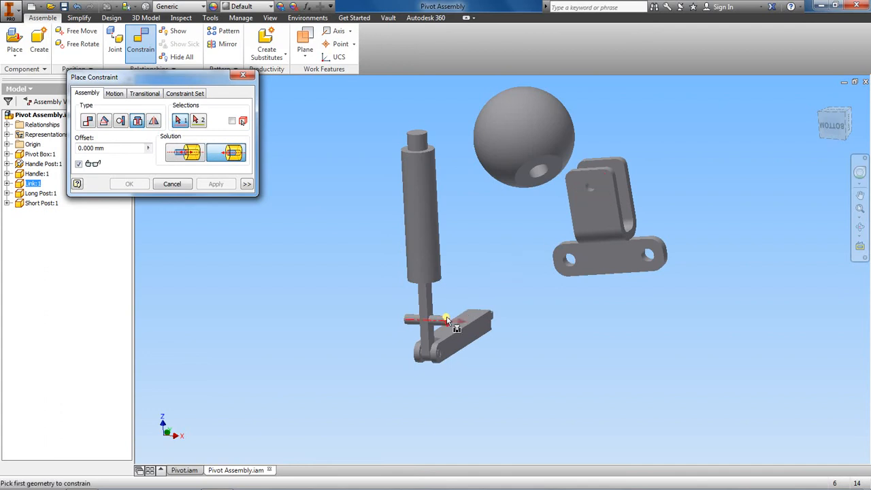
pyautogui.scroll(3, 447, 319)
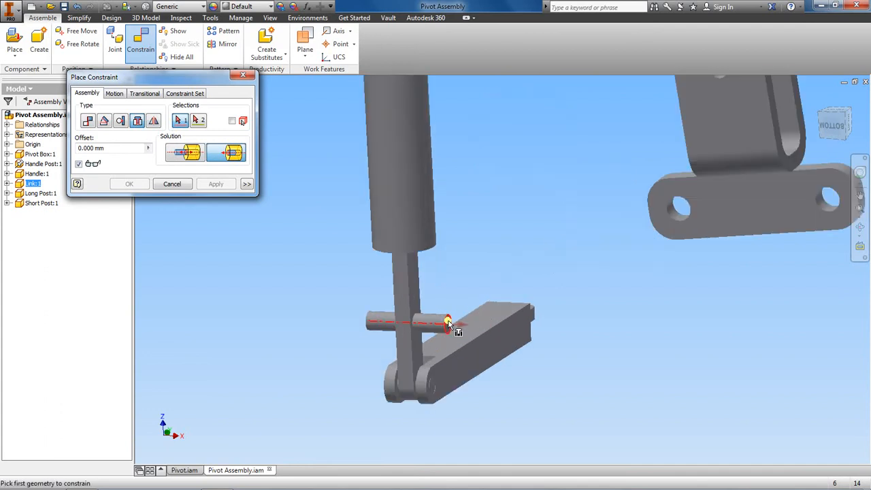
pyautogui.click(448, 322)
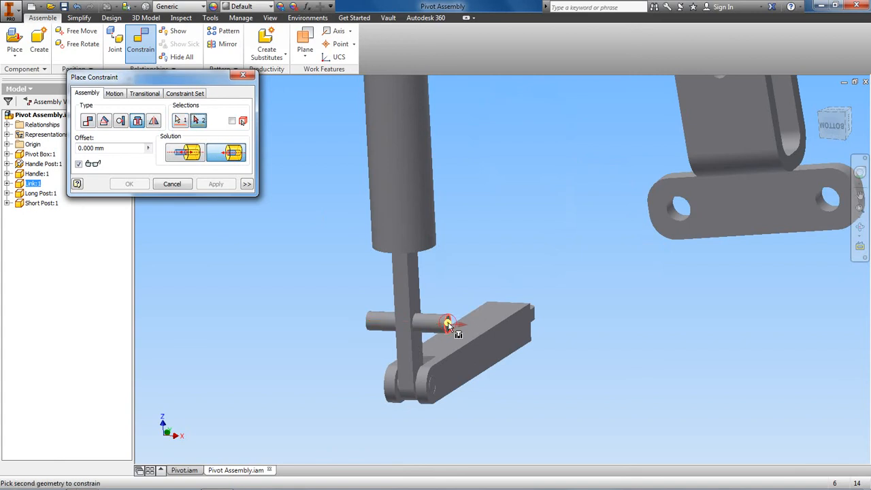
pyautogui.moveTo(552, 331); pyautogui.dragTo(483, 412, button='middle')
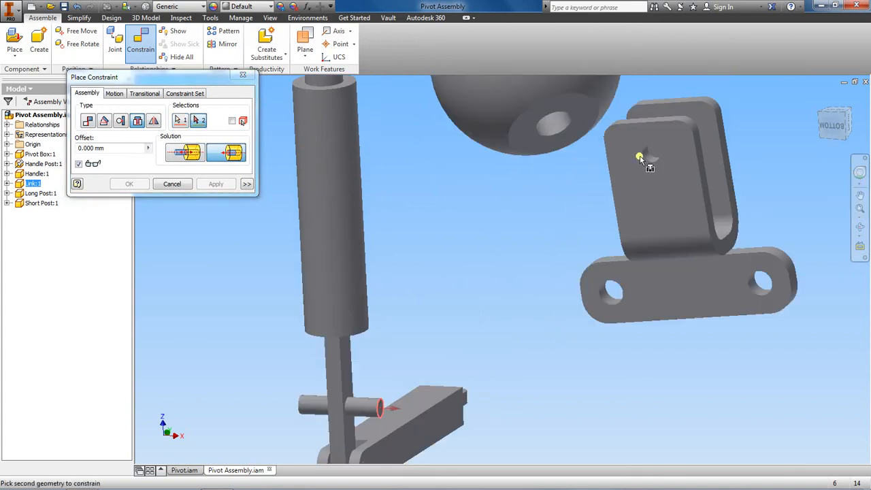
pyautogui.scroll(5, 639, 158)
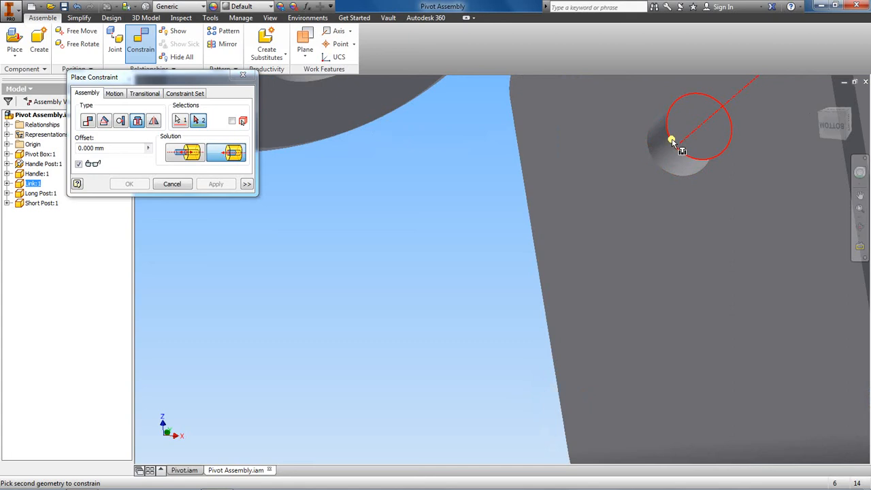
pyautogui.scroll(-5, 652, 155)
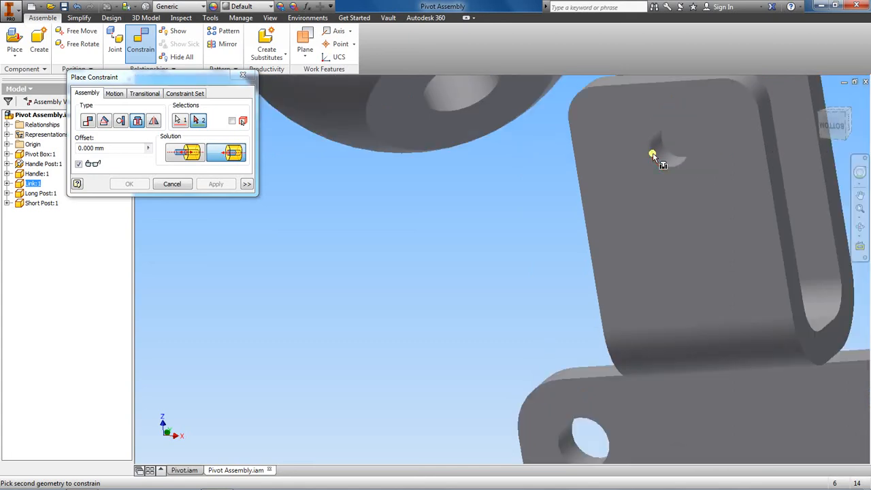
pyautogui.scroll(3, 653, 154)
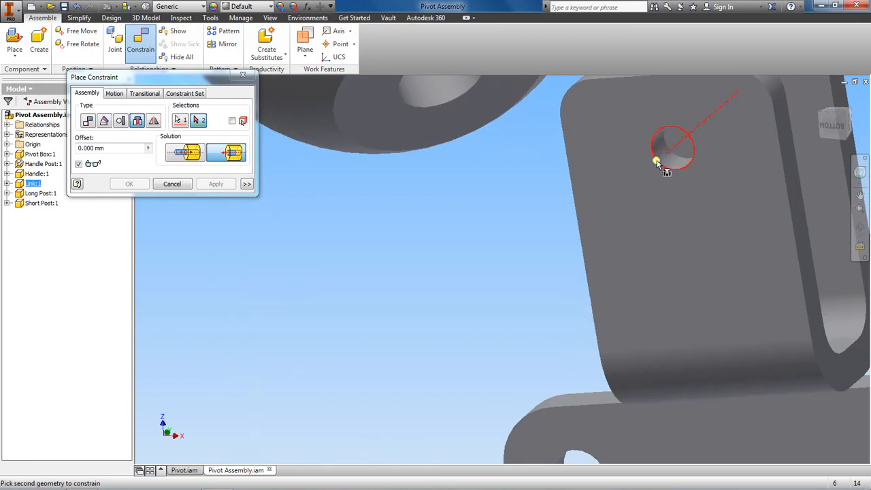
pyautogui.click(656, 164)
pyautogui.scroll(-4, 654, 169)
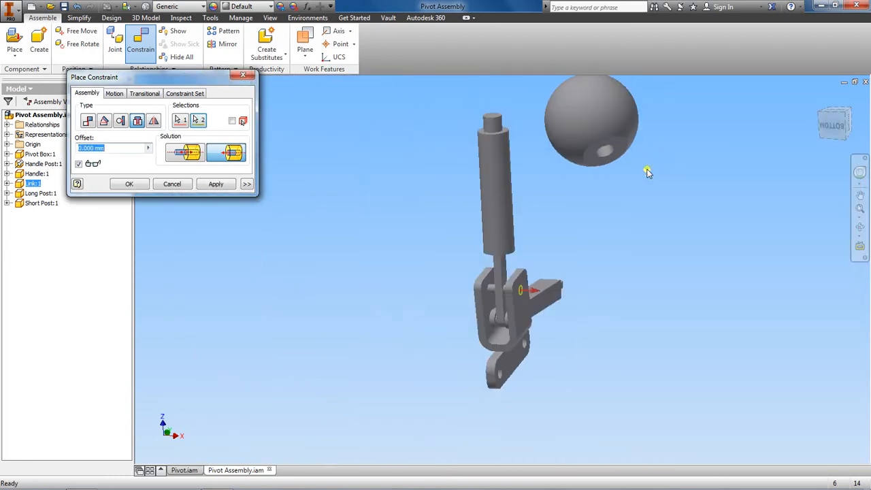
pyautogui.click(215, 184)
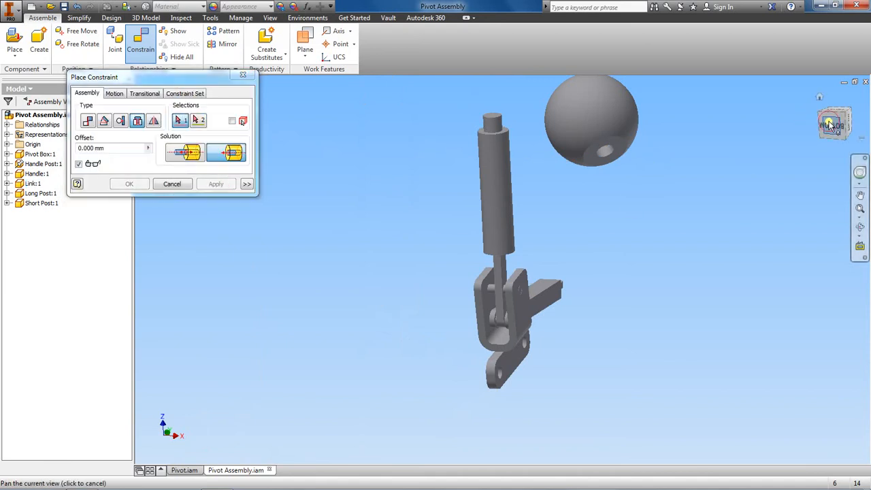
# Examine how the long post sits in the pivot box hole from the right side, and end constraint placement.
pyautogui.moveTo(834, 122)
pyautogui.mouseDown()
pyautogui.moveTo(647, 134)
pyautogui.moveTo(594, 150)
pyautogui.moveTo(600, 219)
pyautogui.mouseUp()
pyautogui.moveTo(742, 170); pyautogui.dragTo(700, 287, button='middle')
pyautogui.moveTo(835, 126)
pyautogui.mouseDown()
pyautogui.moveTo(842, 460)
pyautogui.moveTo(842, 450)
pyautogui.mouseUp()
pyautogui.scroll(-3, 721, 486)
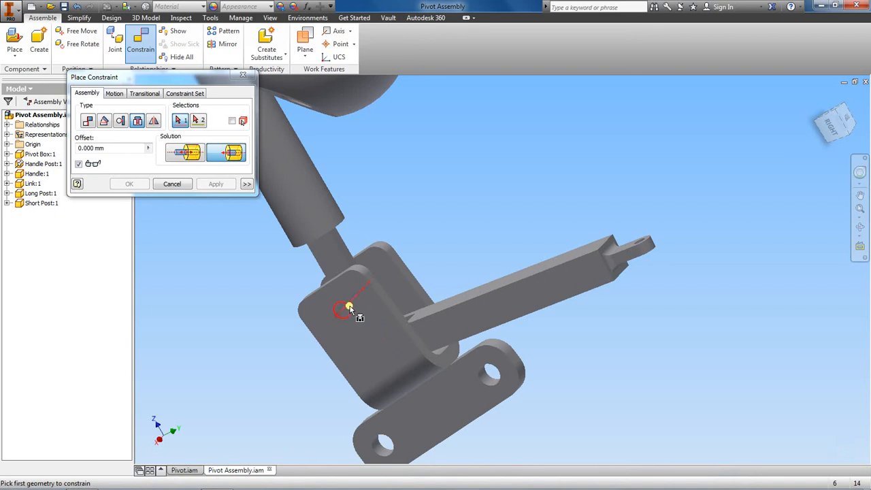
pyautogui.moveTo(349, 308)
pyautogui.scroll(2, 437, 217)
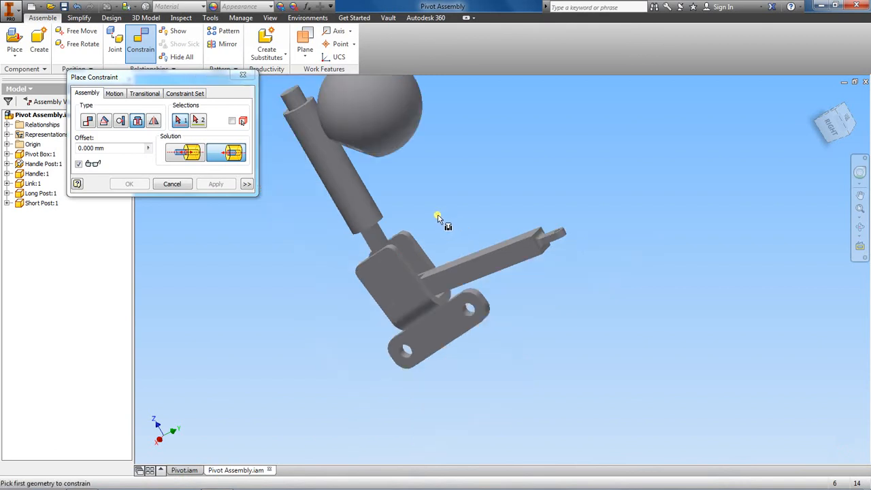
pyautogui.click(173, 184)
pyautogui.scroll(2, 179, 245)
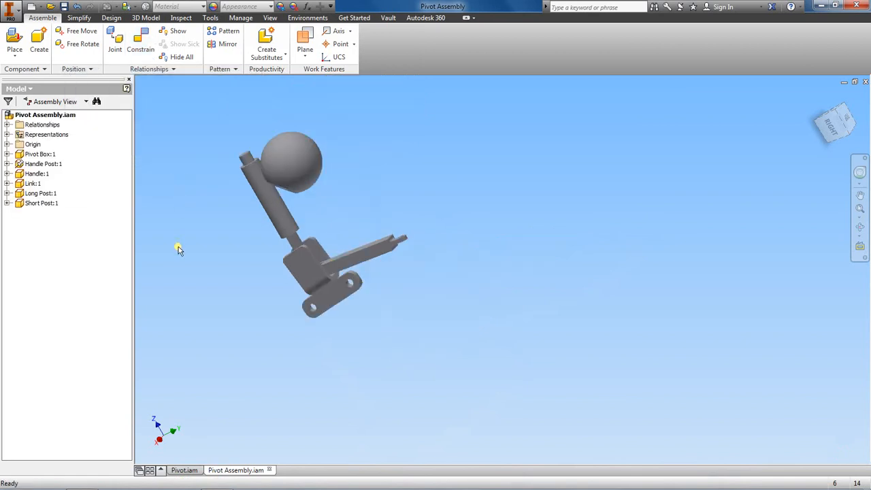
pyautogui.scroll(-3, 178, 247)
pyautogui.moveTo(271, 279); pyautogui.dragTo(252, 330, button='middle')
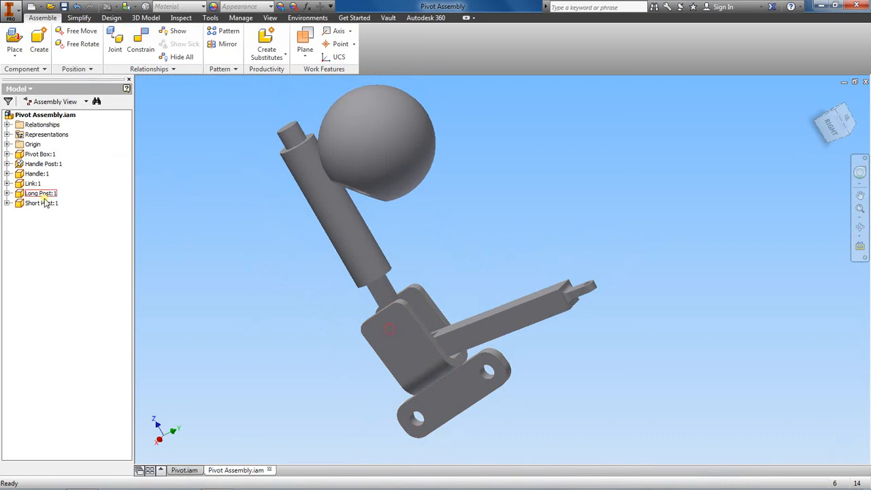
# Open the long post for in-place editing within the assembly.
pyautogui.click(7, 193)
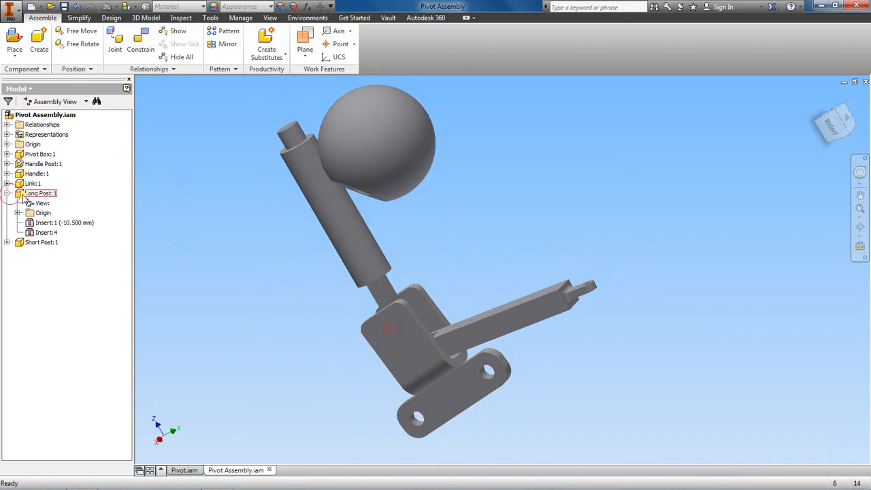
pyautogui.rightClick(20, 196)
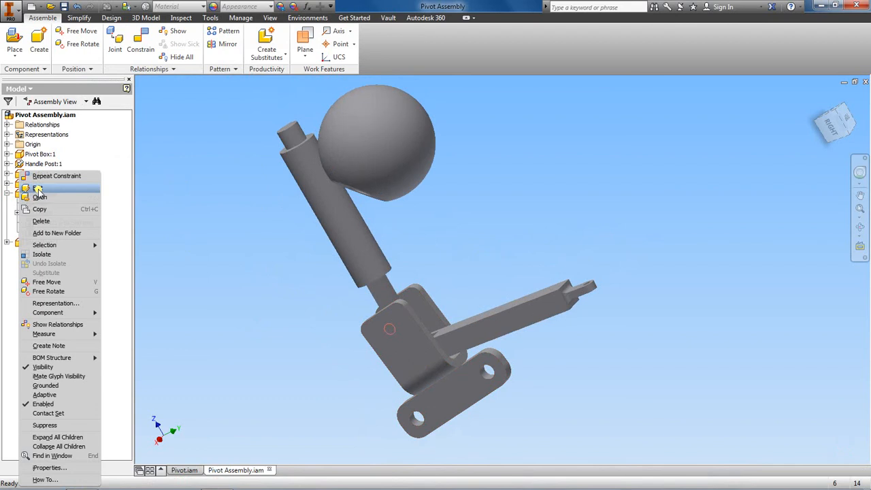
pyautogui.click(37, 189)
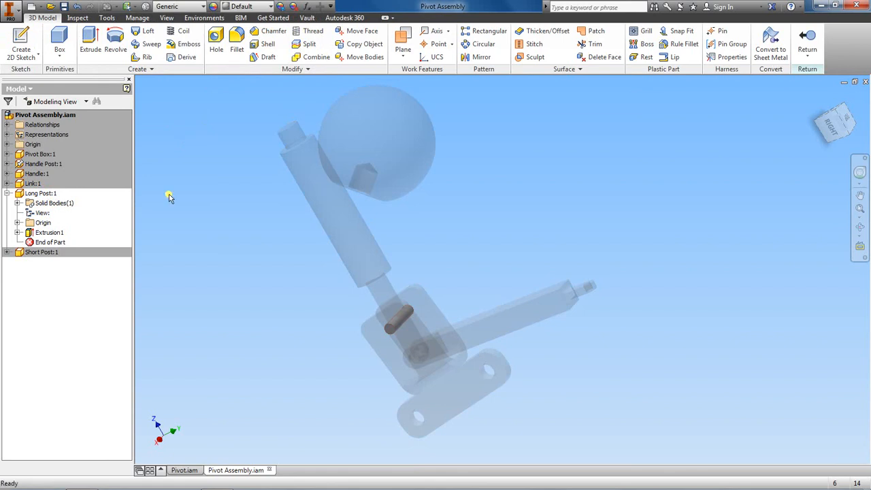
# Set the feature appearance of the long post's extrusion to Steel and return to the assembly.
pyautogui.rightClick(40, 235)
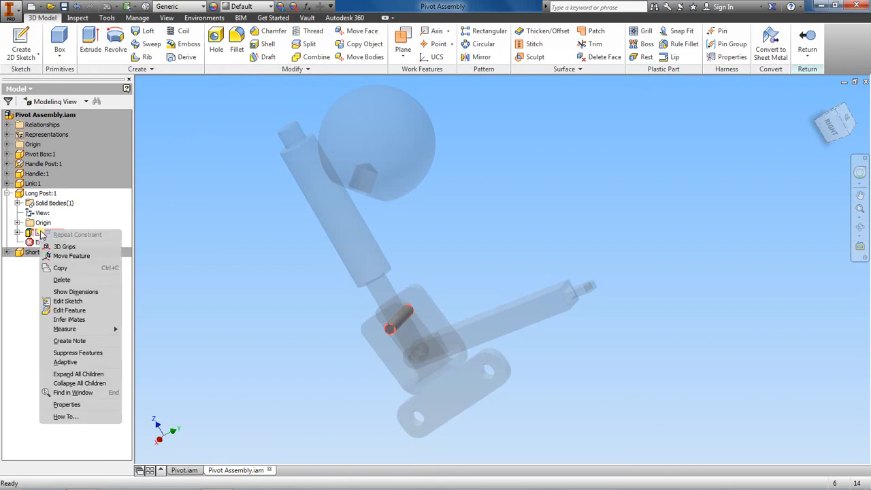
pyautogui.click(64, 406)
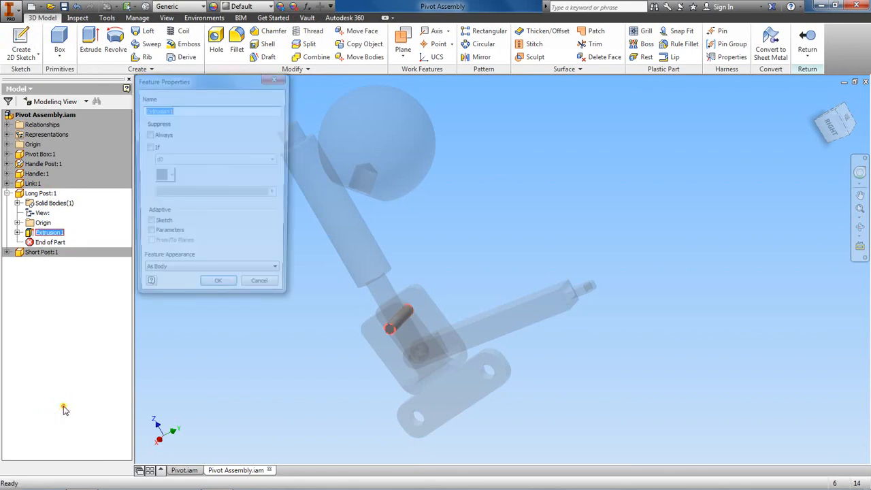
pyautogui.click(235, 275)
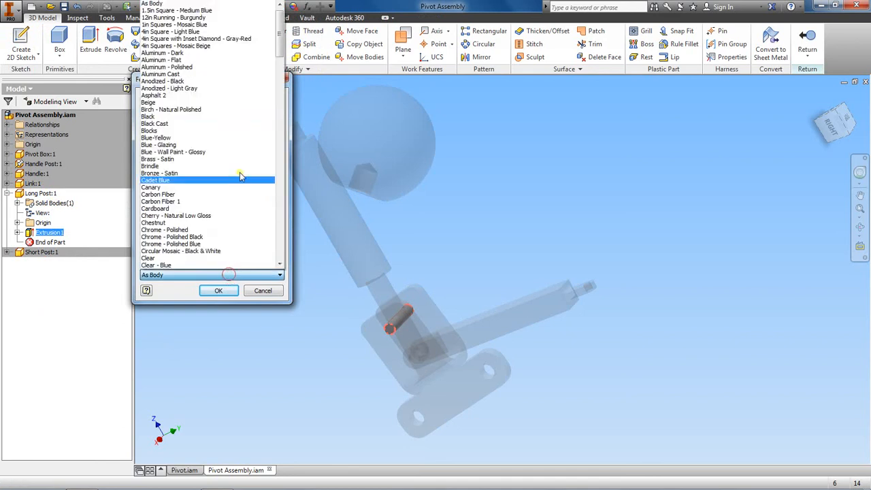
pyautogui.scroll(-1, 211, 179)
pyautogui.scroll(-7, 211, 179)
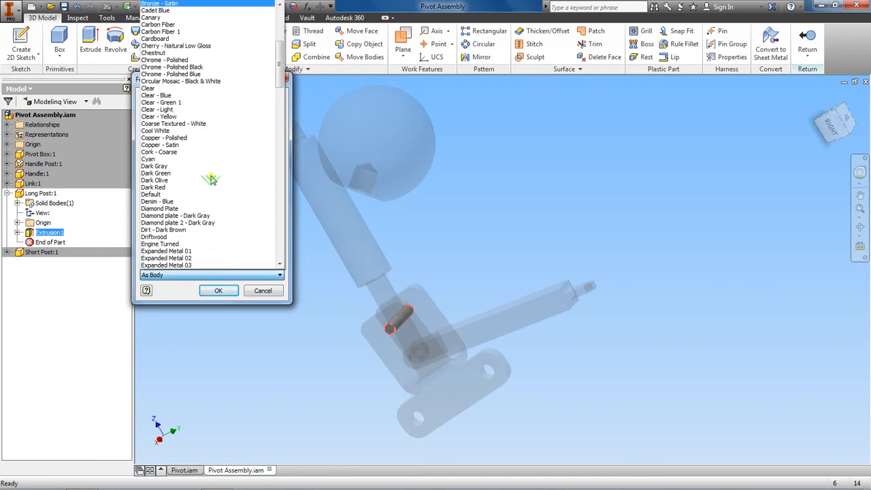
pyautogui.scroll(-4, 224, 179)
pyautogui.moveTo(277, 84); pyautogui.dragTo(283, 216)
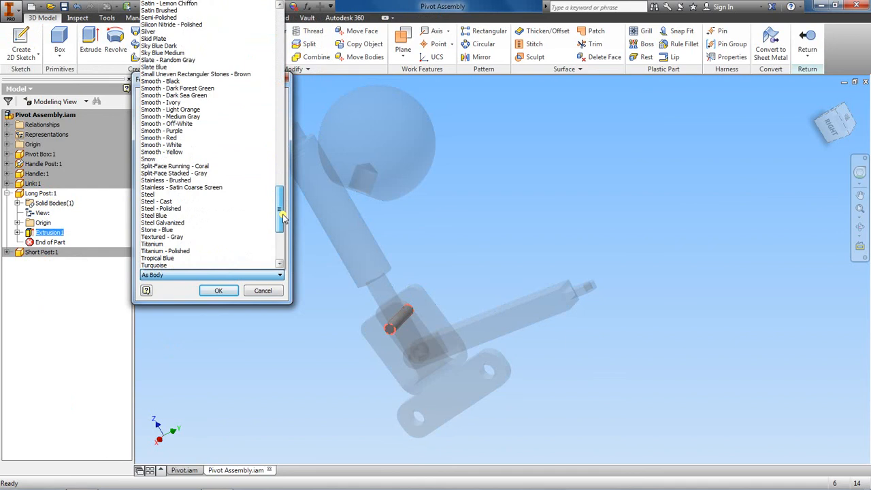
pyautogui.click(163, 195)
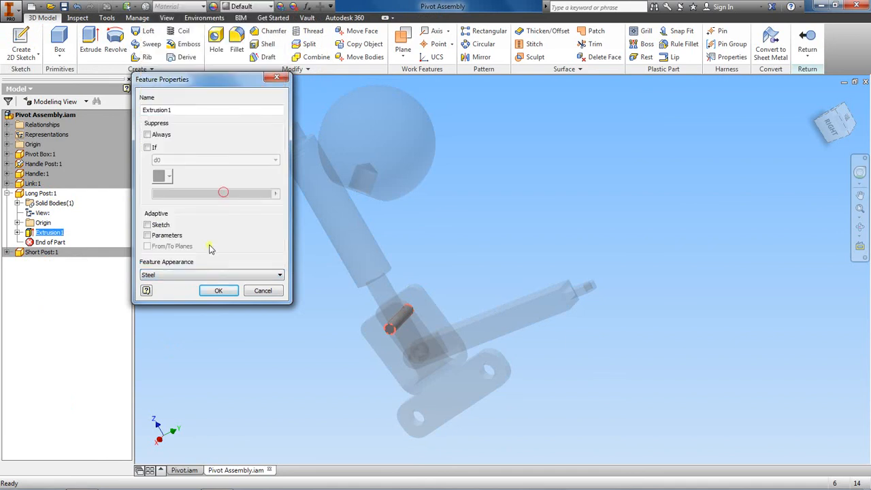
pyautogui.click(218, 291)
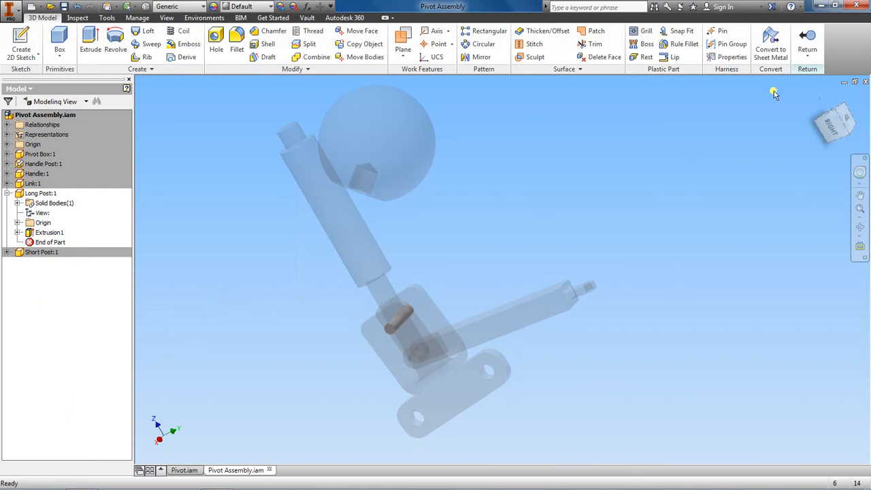
pyautogui.click(811, 41)
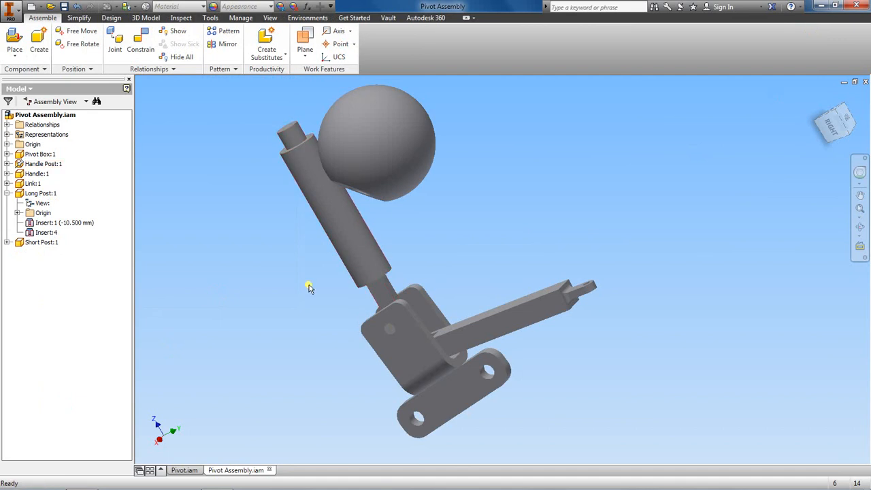
# Examine the long post's end face in the pivot box hole and its appearance against the surrounding parts.
pyautogui.scroll(3, 578, 226)
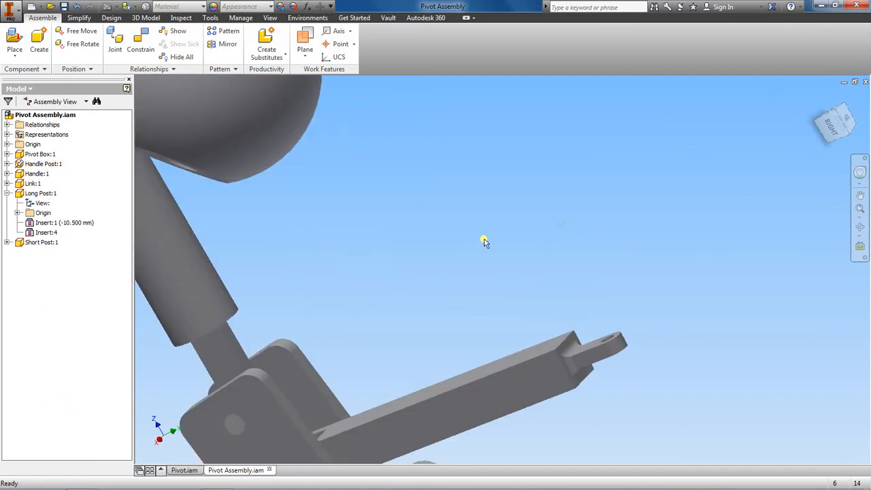
pyautogui.moveTo(472, 241); pyautogui.dragTo(557, 191, button='middle')
pyautogui.scroll(-3, 557, 191)
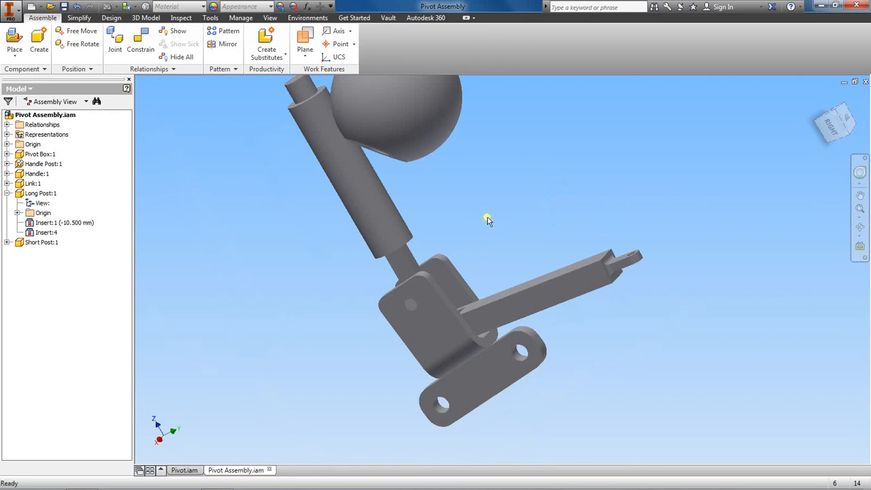
pyautogui.scroll(3, 482, 259)
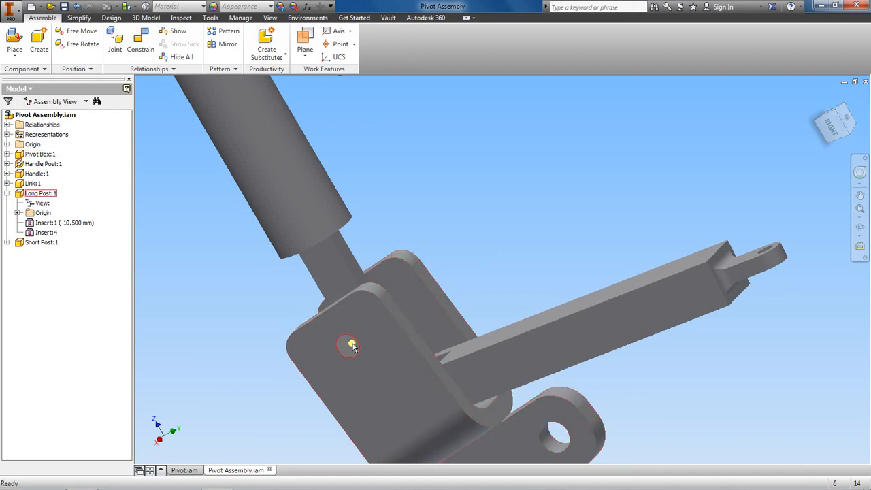
pyautogui.scroll(-2, 453, 363)
pyautogui.scroll(-2, 472, 285)
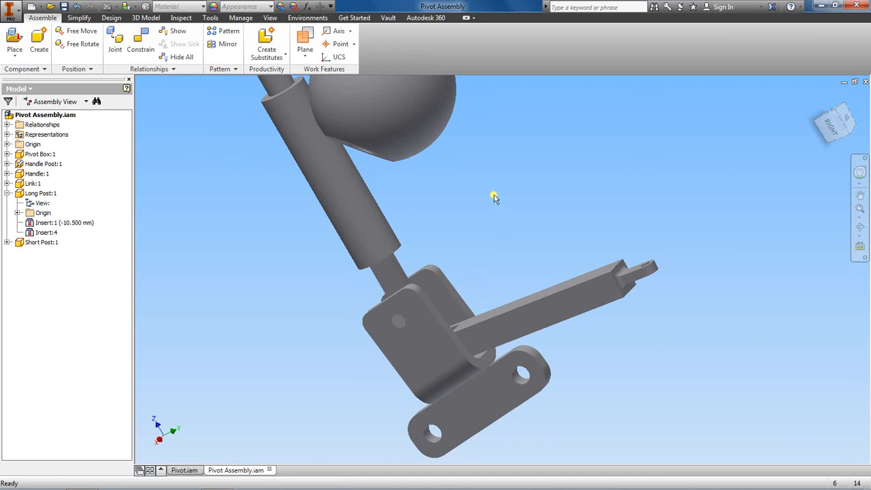
pyautogui.moveTo(492, 197); pyautogui.dragTo(482, 254, button='middle')
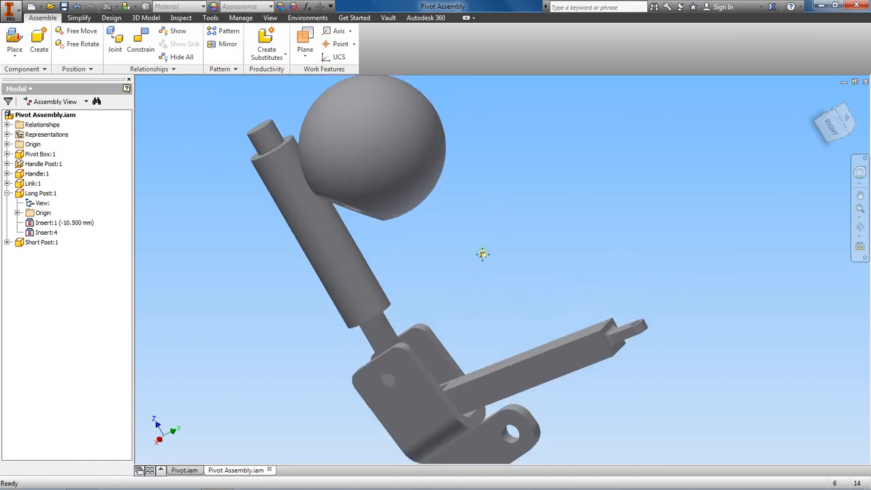